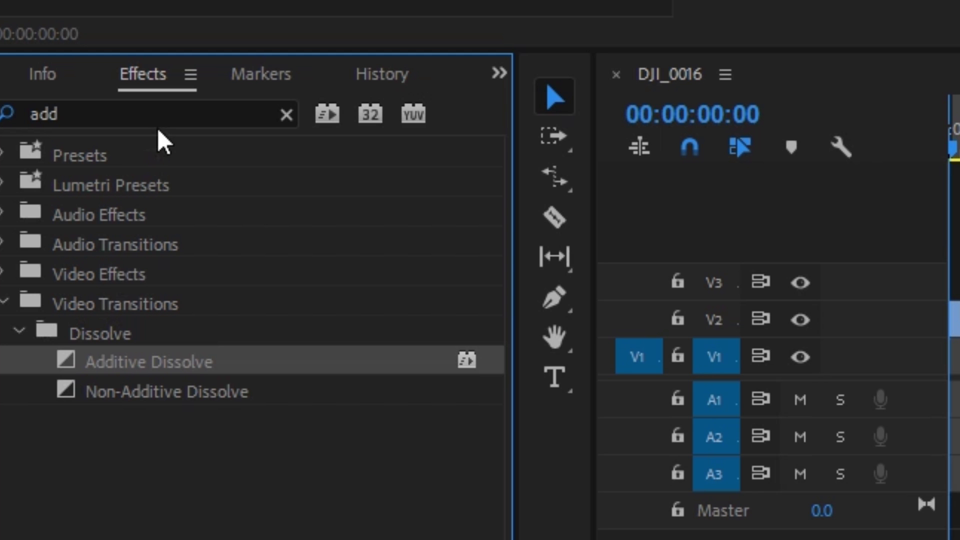
# Search the effects for 'gradient wipe' and apply Gradient Wipe to the C0071 clip on V2
pyautogui.click(158, 115)
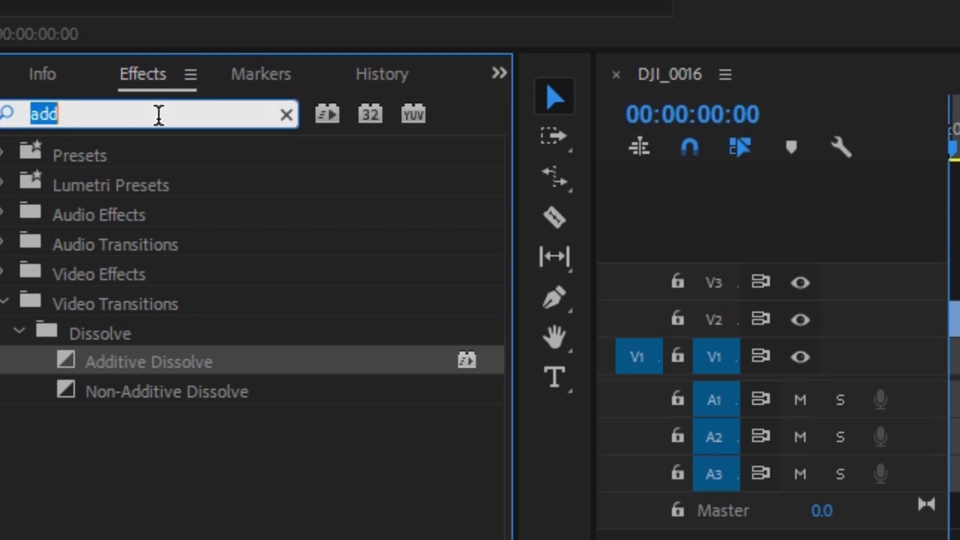
pyautogui.write('luma key')
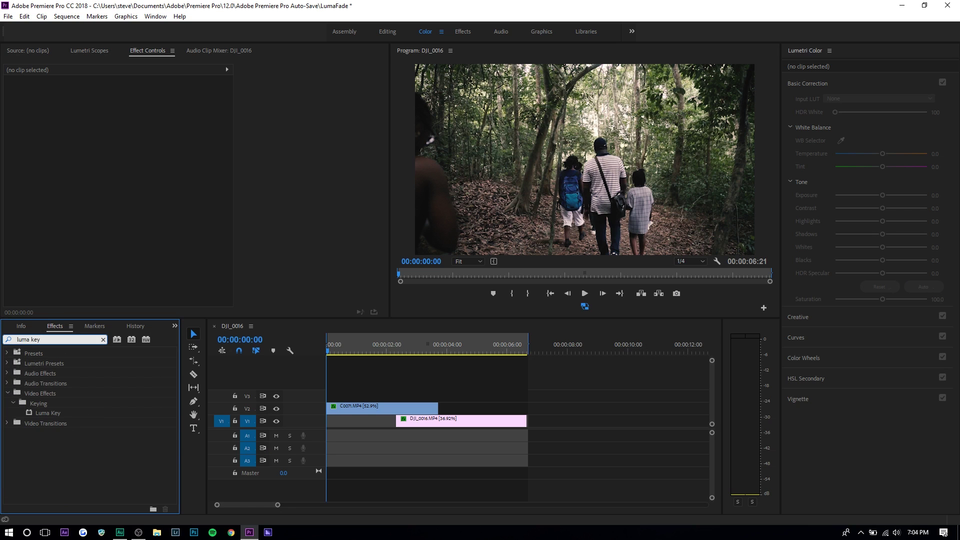
pyautogui.write('gradient wip')
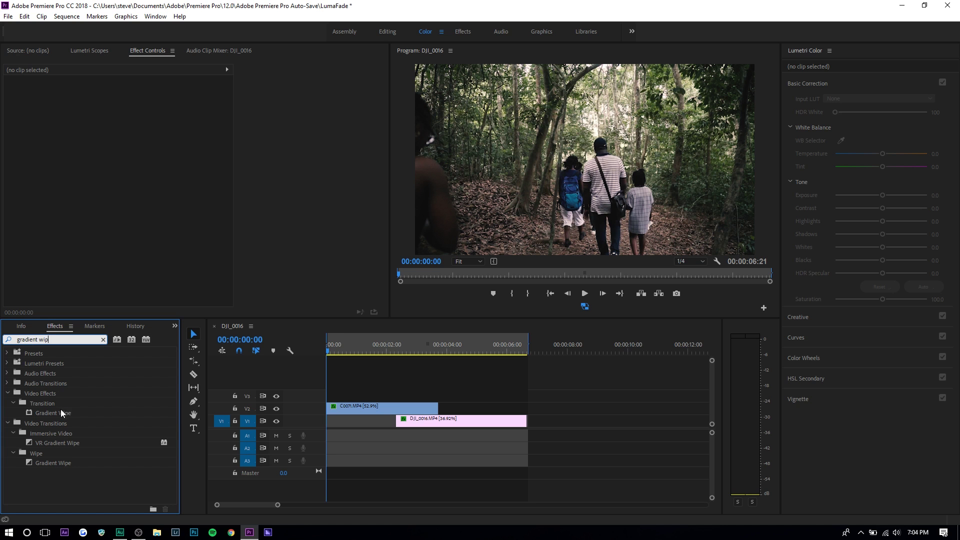
pyautogui.moveTo(62, 413); pyautogui.dragTo(440, 421)
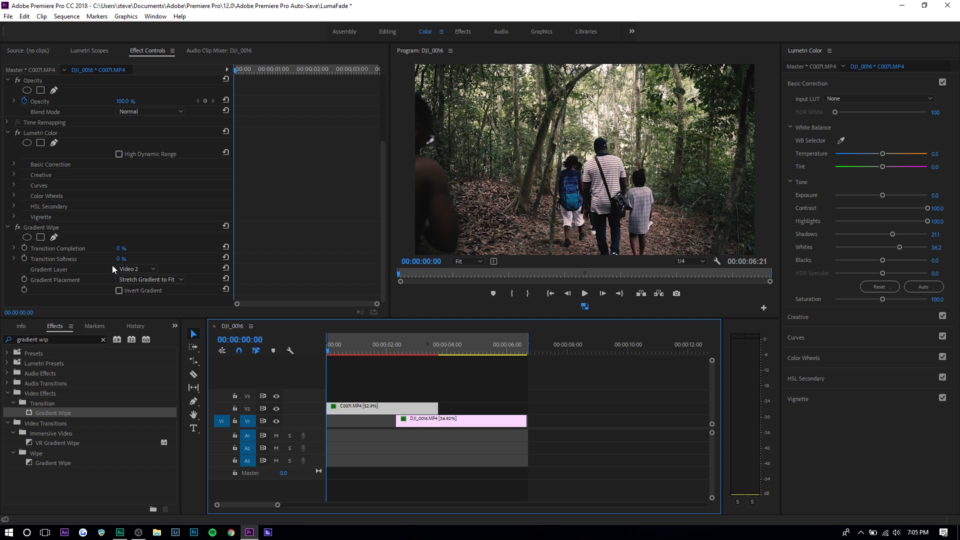
pyautogui.click(48, 229)
# Delete Gradient Wipe and apply Luma Key to the C0071 clip instead
pyautogui.press('Delete')
pyautogui.tripleClick(55, 340)
pyautogui.write('luma k')
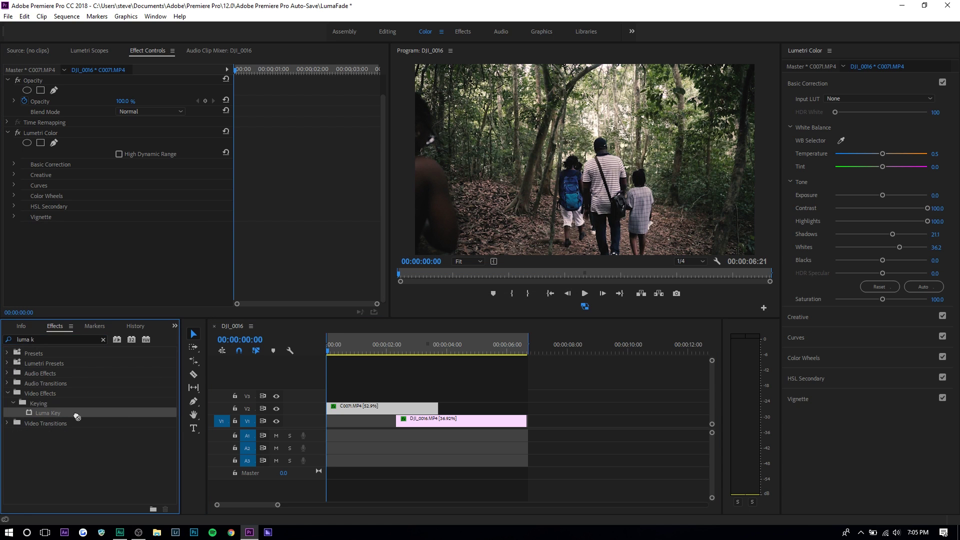
pyautogui.moveTo(47, 413); pyautogui.dragTo(373, 407)
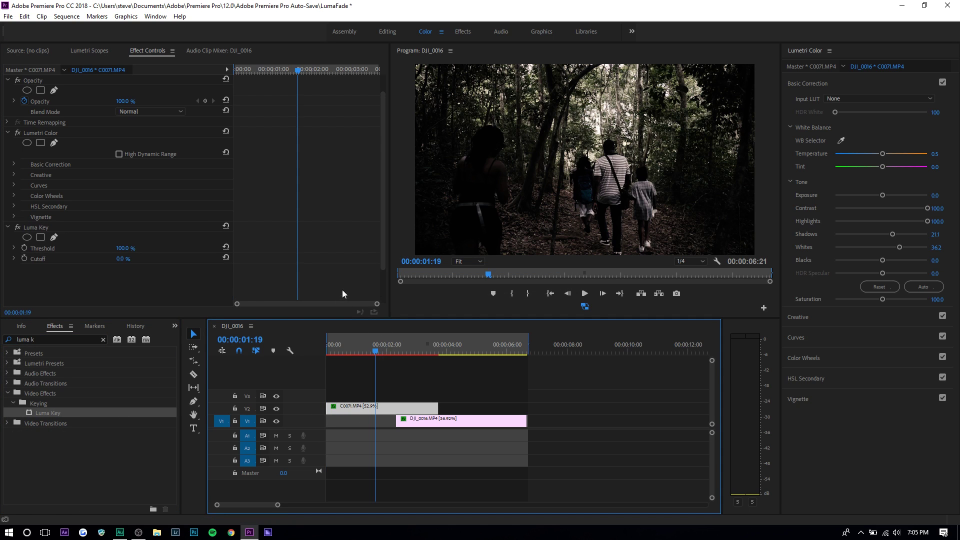
# Keyframe the Luma Key Threshold at 0% at 2:10 and 100% at 2:26
pyautogui.click(406, 420)
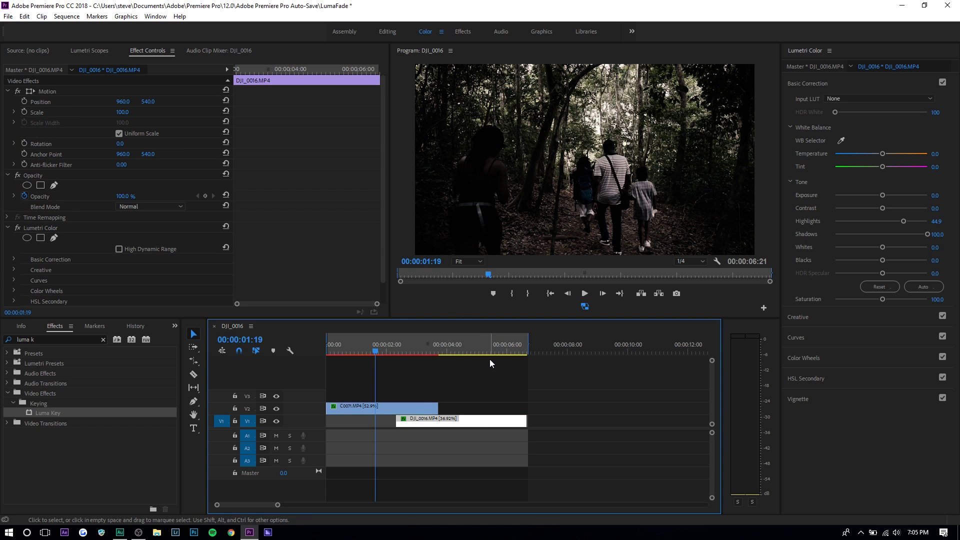
pyautogui.moveTo(389, 354); pyautogui.dragTo(398, 352)
pyautogui.click(380, 406)
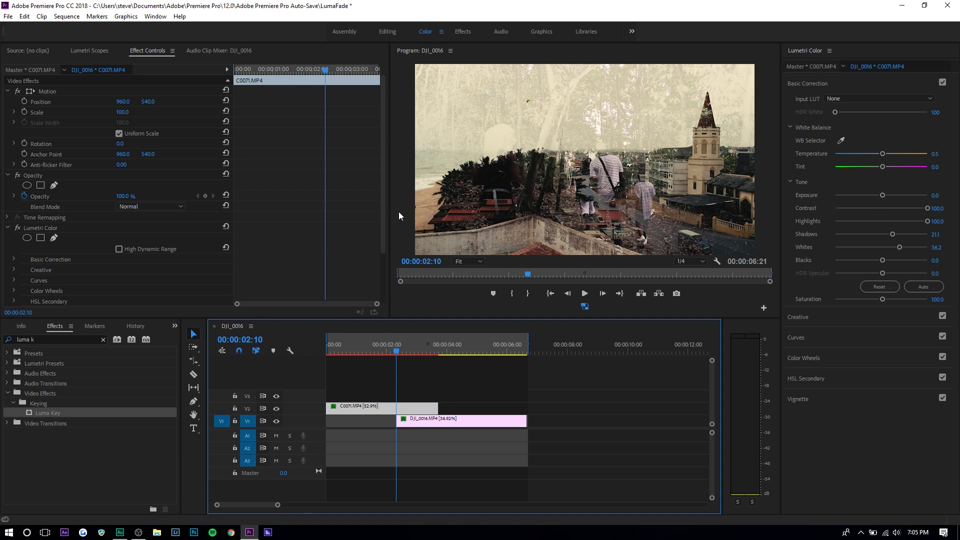
pyautogui.scroll(-3, 319, 152)
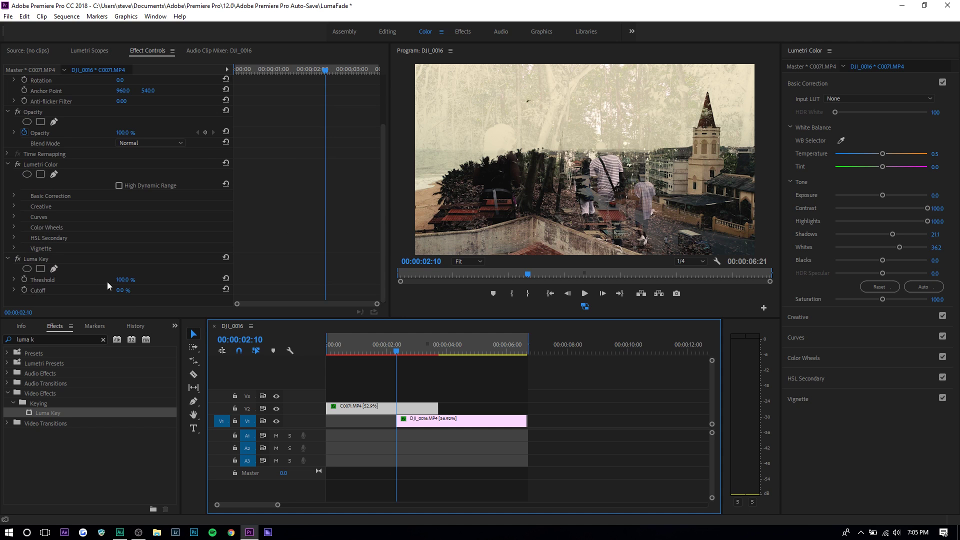
pyautogui.moveTo(124, 280); pyautogui.dragTo(75, 281)
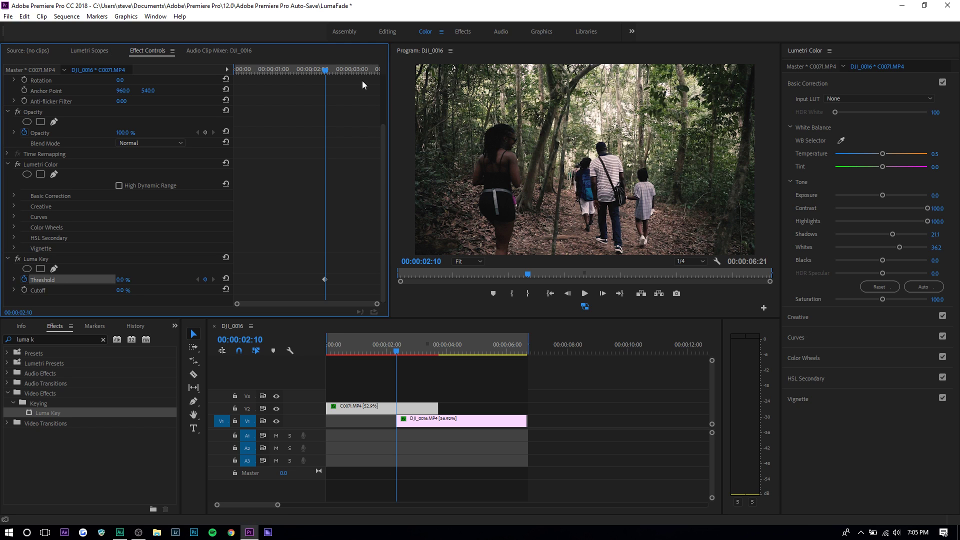
pyautogui.click(343, 136)
pyautogui.scroll(1, 343, 135)
pyautogui.click(346, 71)
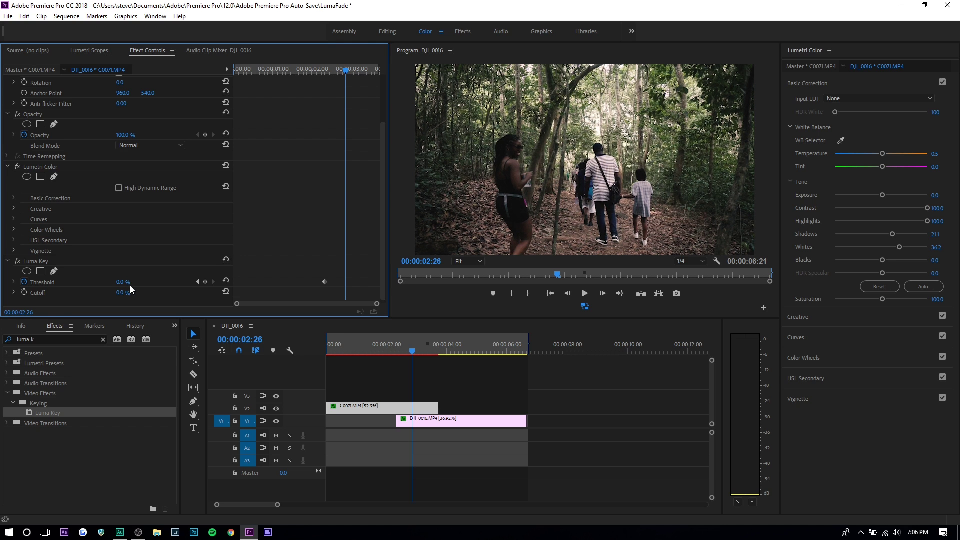
pyautogui.moveTo(127, 283); pyautogui.dragTo(180, 283)
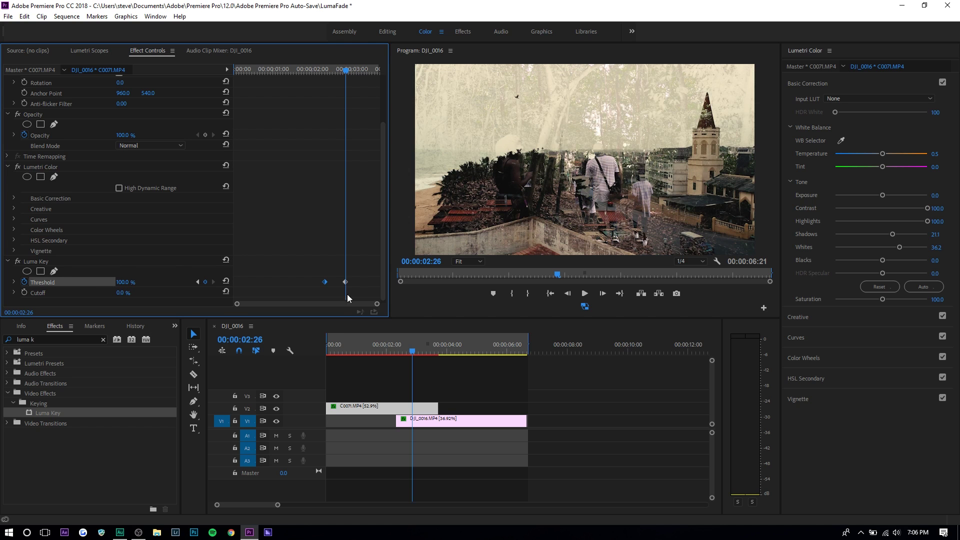
# Preview the luma fade, add a Cross Dissolve at C0071's end, and duplicate C0071 along V2
pyautogui.click(417, 421)
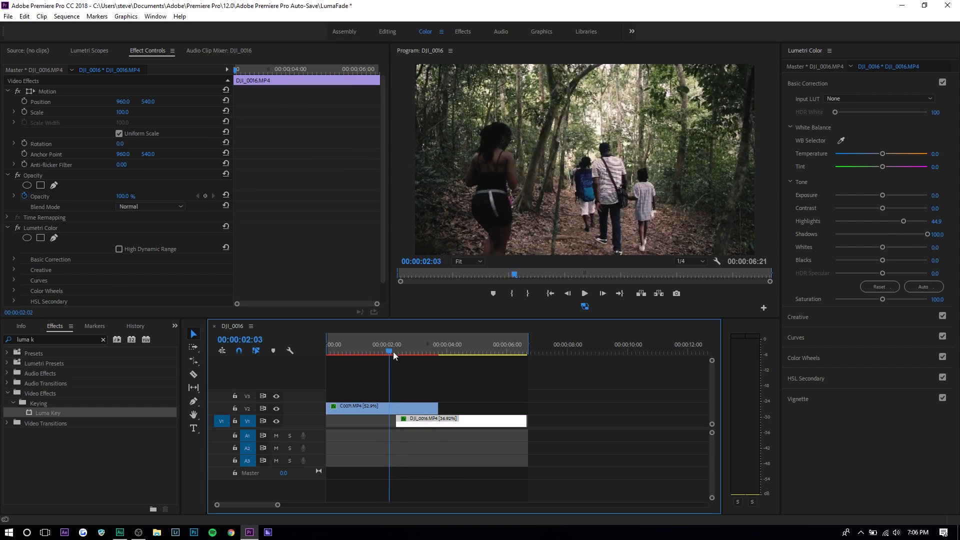
pyautogui.moveTo(416, 352)
pyautogui.mouseDown()
pyautogui.moveTo(442, 353)
pyautogui.moveTo(433, 352)
pyautogui.mouseUp()
pyautogui.tripleClick(88, 340)
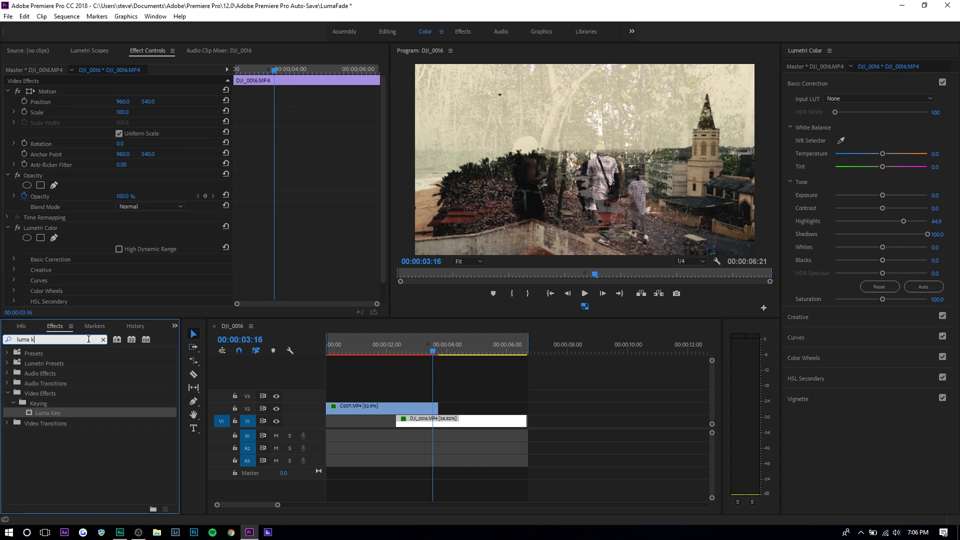
pyautogui.write('c')
pyautogui.write('ross')
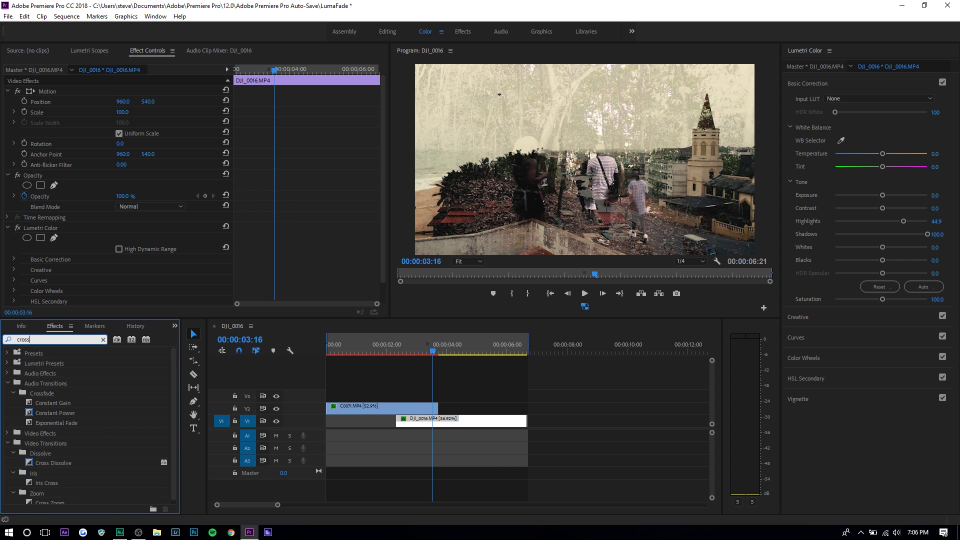
pyautogui.moveTo(57, 464); pyautogui.dragTo(418, 409)
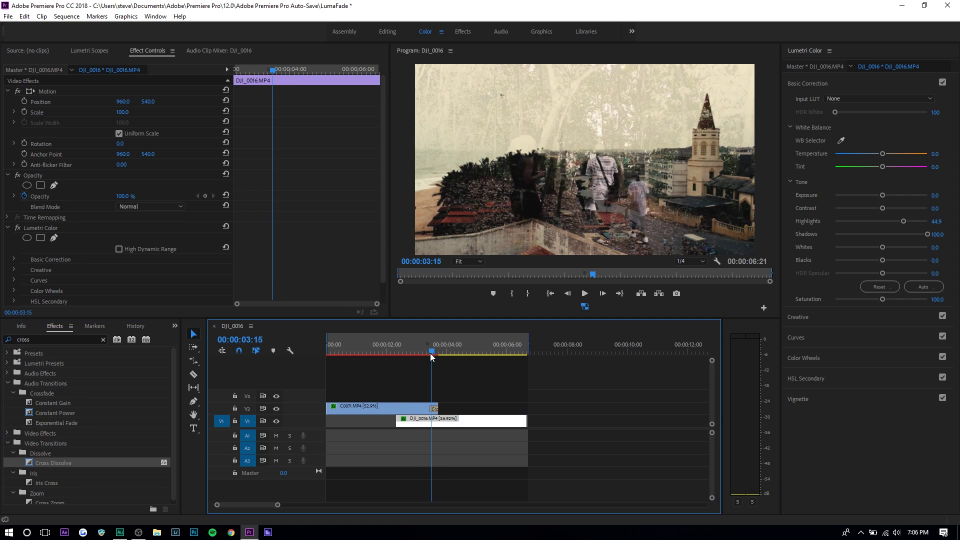
pyautogui.moveTo(430, 353); pyautogui.dragTo(383, 352)
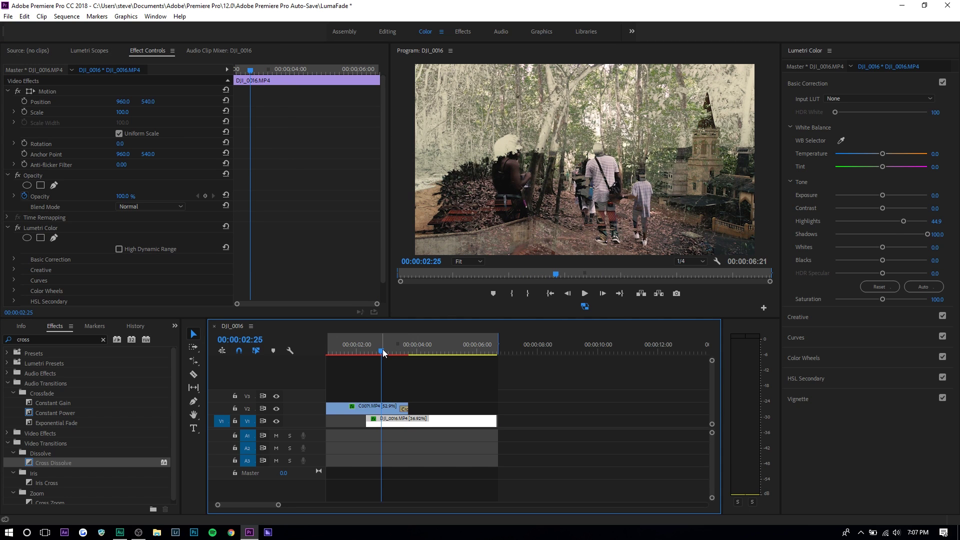
pyautogui.moveTo(364, 409); pyautogui.dragTo(557, 414)
# Shift the copy to start near 5:11, delete its copied keyframe, and set Threshold 100%
pyautogui.click(491, 351)
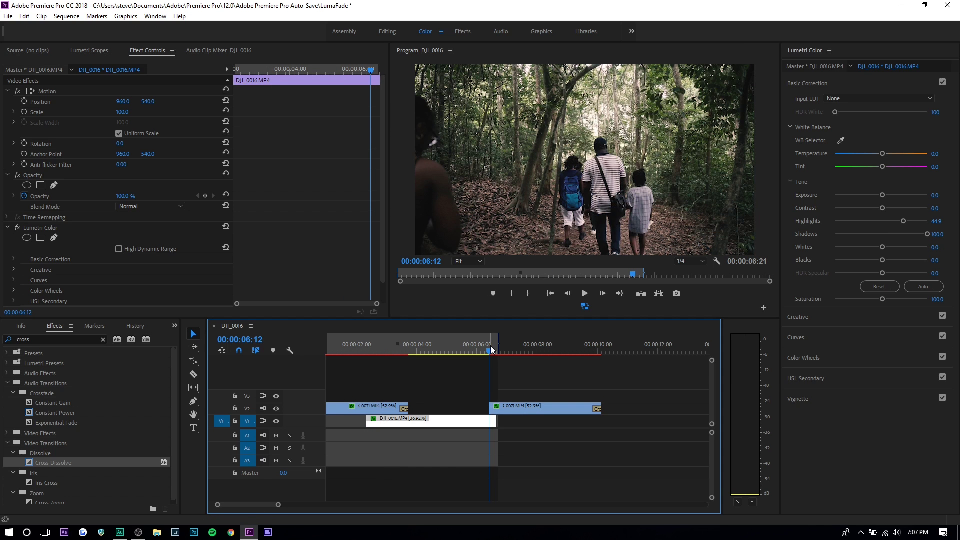
pyautogui.moveTo(497, 409); pyautogui.dragTo(466, 409)
pyautogui.click(458, 349)
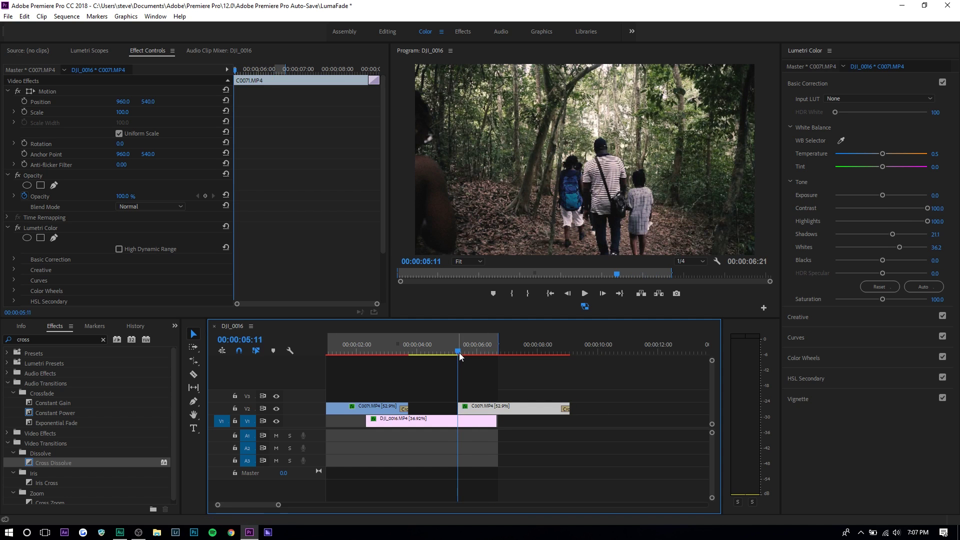
pyautogui.scroll(-3, 383, 283)
pyautogui.moveTo(307, 256); pyautogui.dragTo(379, 283)
pyautogui.press('Delete')
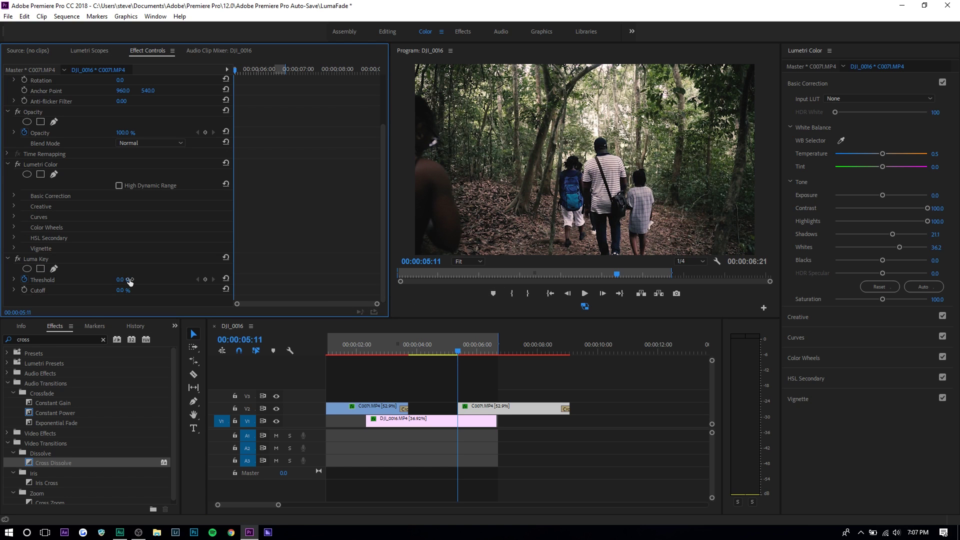
pyautogui.moveTo(121, 280); pyautogui.dragTo(190, 280)
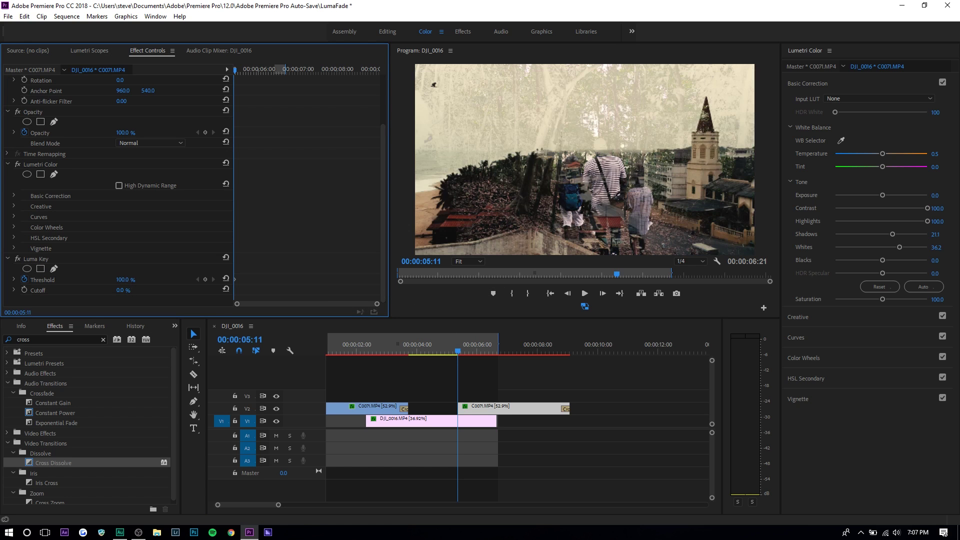
# Keyframe the copy's Threshold down to 0% at 6:16 and review the fade
pyautogui.moveTo(452, 349)
pyautogui.mouseDown()
pyautogui.moveTo(467, 350)
pyautogui.moveTo(459, 353)
pyautogui.mouseUp()
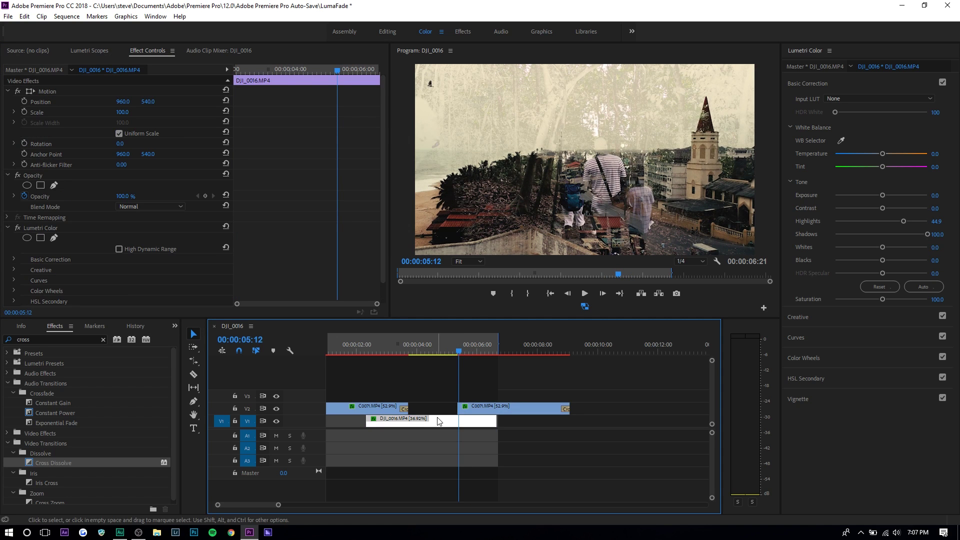
pyautogui.scroll(-1, 367, 271)
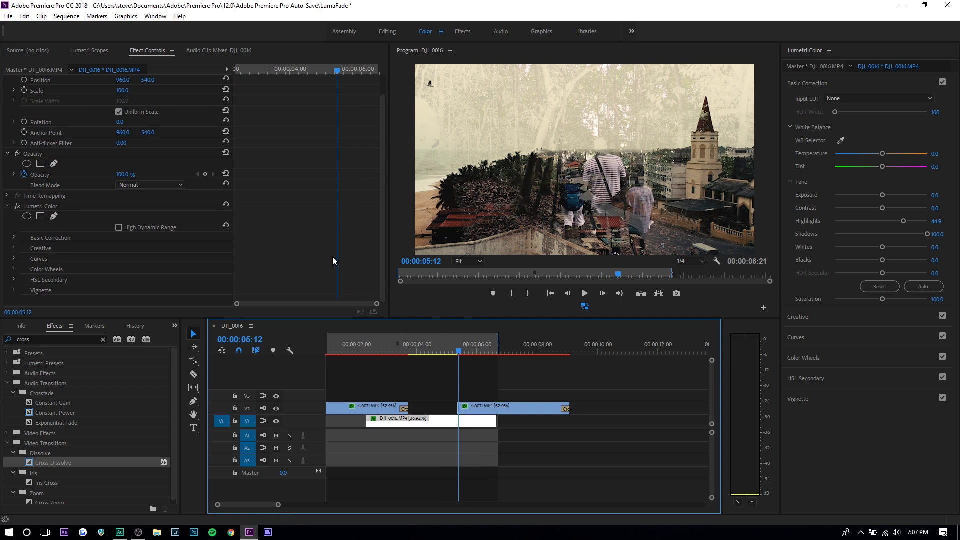
pyautogui.click(515, 409)
pyautogui.scroll(-3, 339, 264)
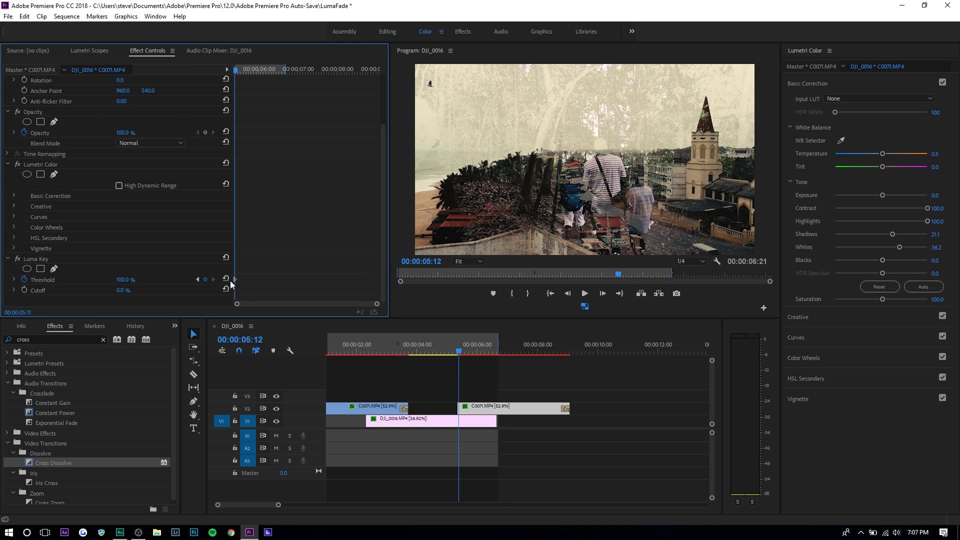
pyautogui.moveTo(293, 74); pyautogui.dragTo(280, 73)
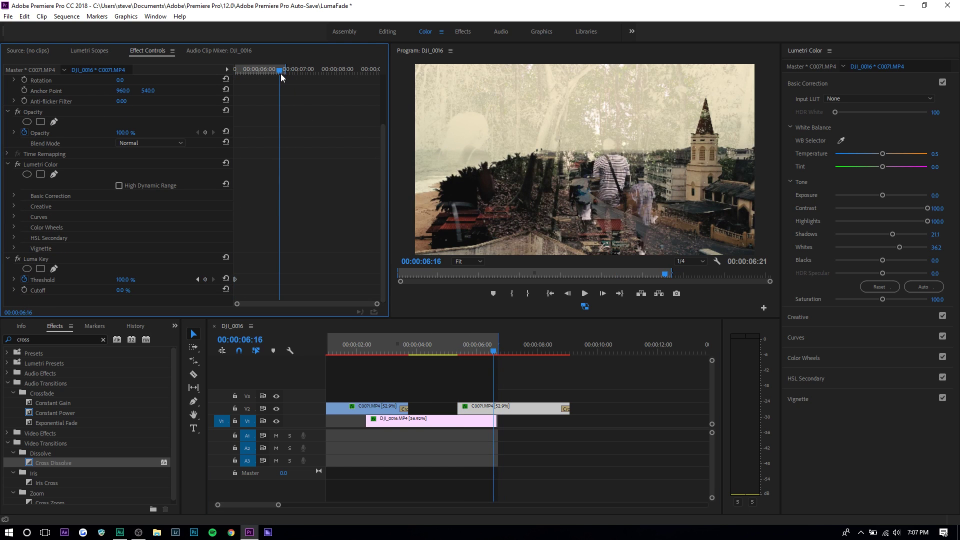
pyautogui.moveTo(125, 282); pyautogui.dragTo(90, 281)
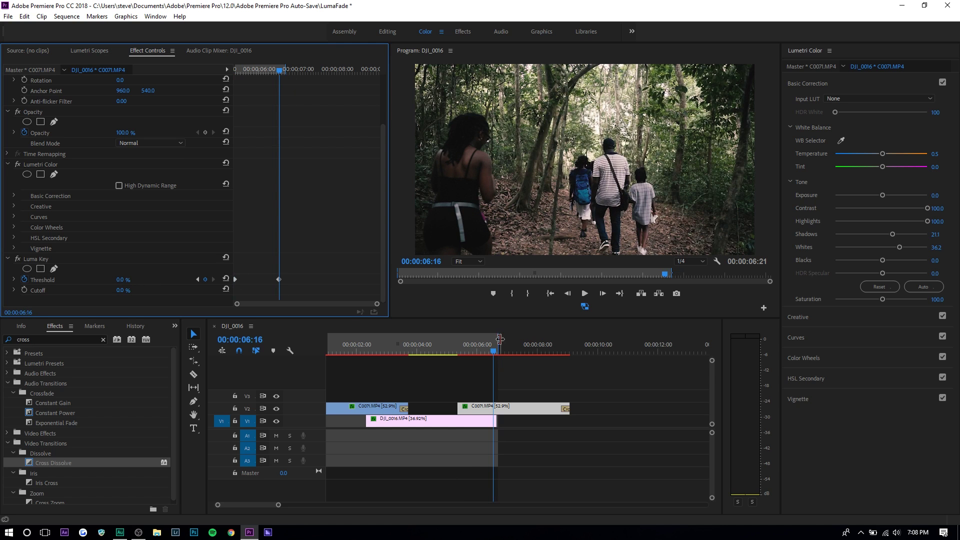
pyautogui.moveTo(492, 350); pyautogui.dragTo(463, 370)
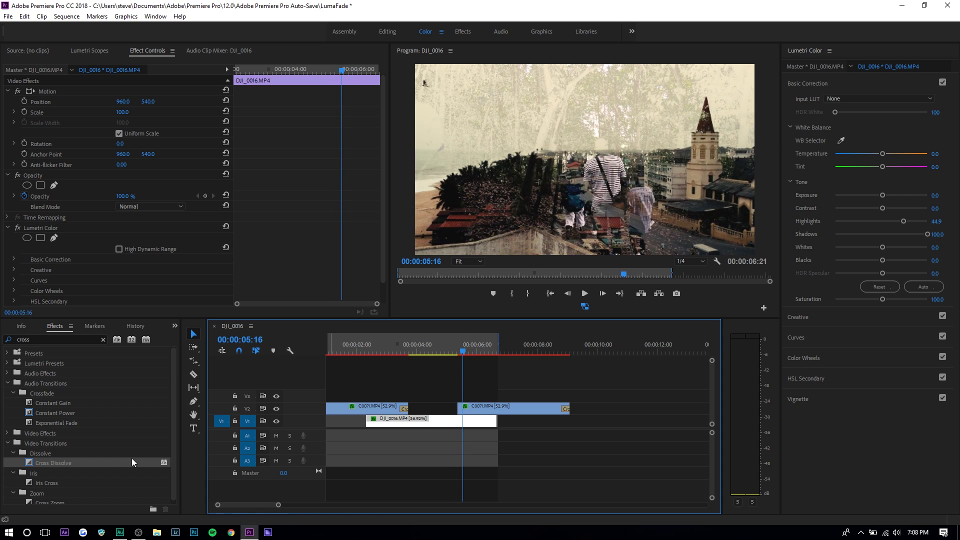
# Add a Cross Dissolve at the head of the second C0071 copy and play the sequence back
pyautogui.moveTo(54, 474); pyautogui.dragTo(447, 424)
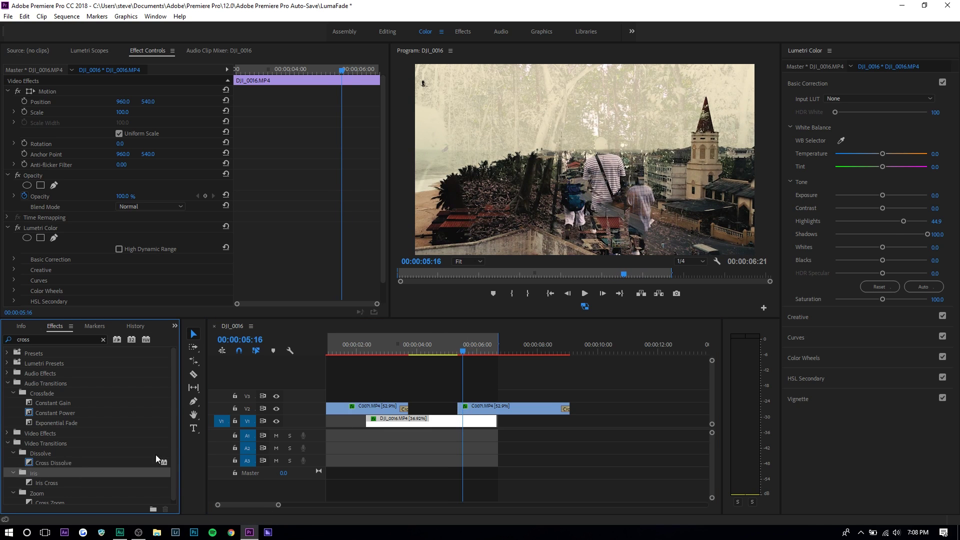
pyautogui.click(495, 408)
pyautogui.click(75, 462)
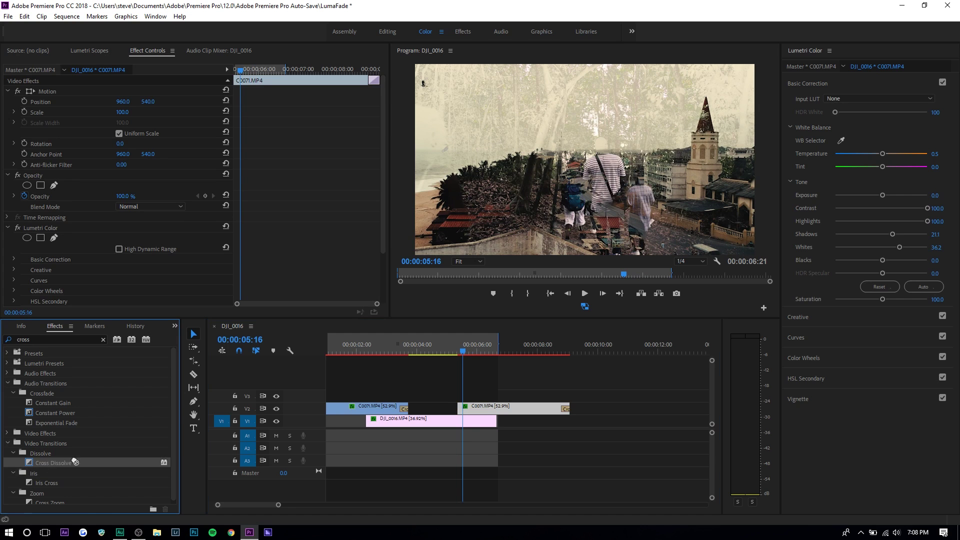
pyautogui.moveTo(75, 462); pyautogui.dragTo(465, 412)
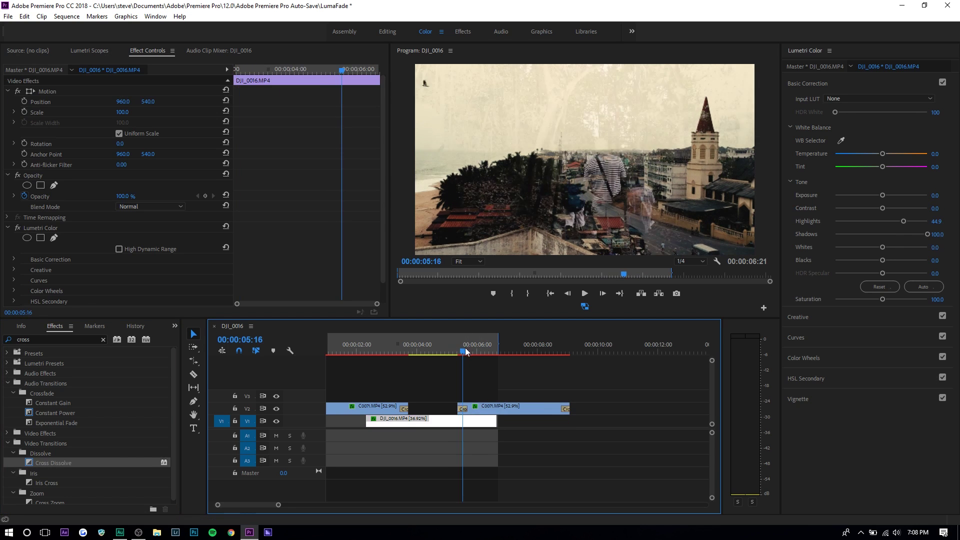
pyautogui.moveTo(482, 353); pyautogui.dragTo(349, 355)
pyautogui.press('space')
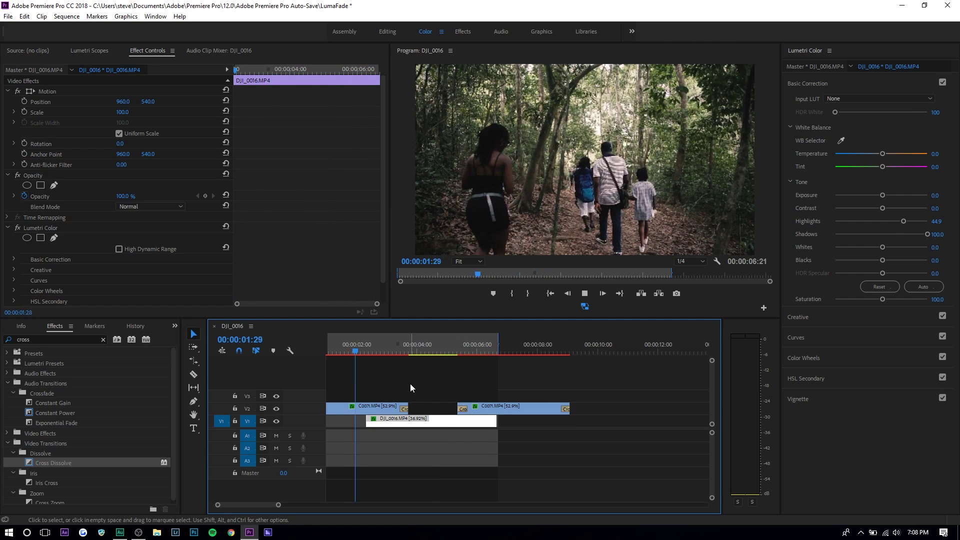